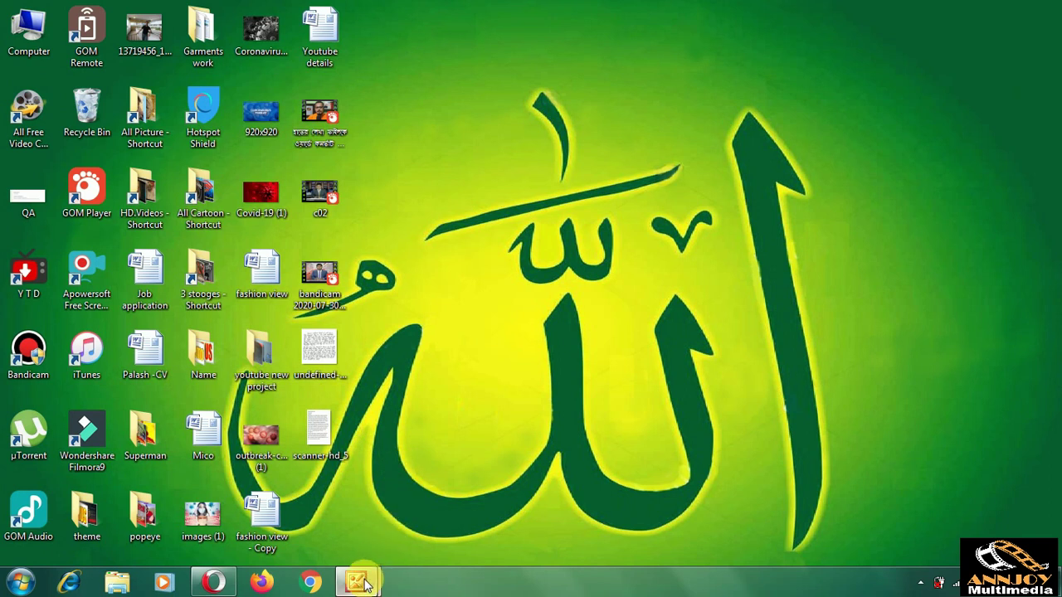
Compare the typed cat text and handwritten letter pictures, then close Picture Manager
mouse_move(358, 581)
click(395, 517)
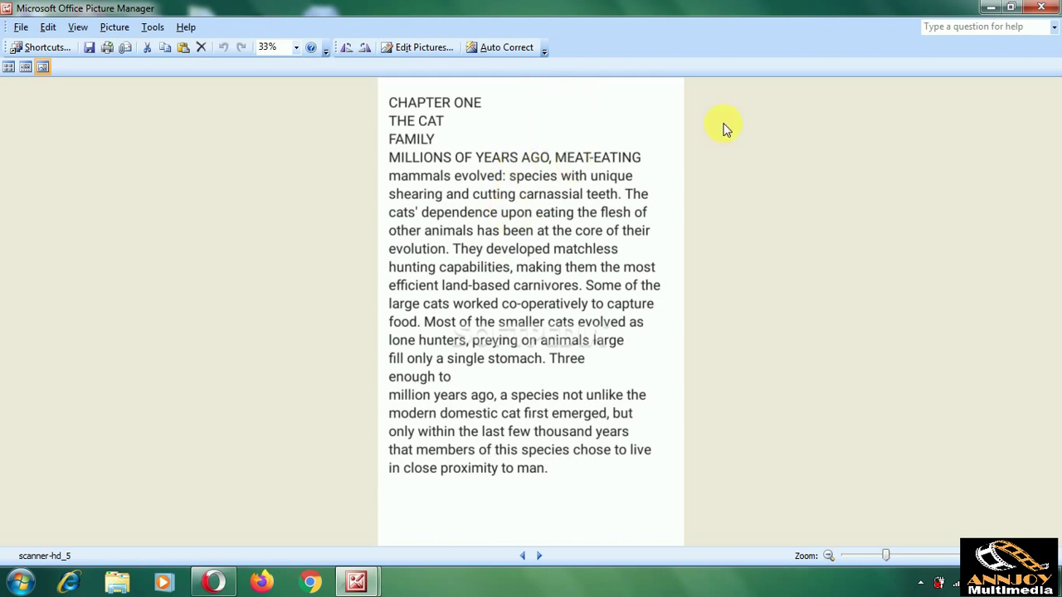
mouse_move(365, 586)
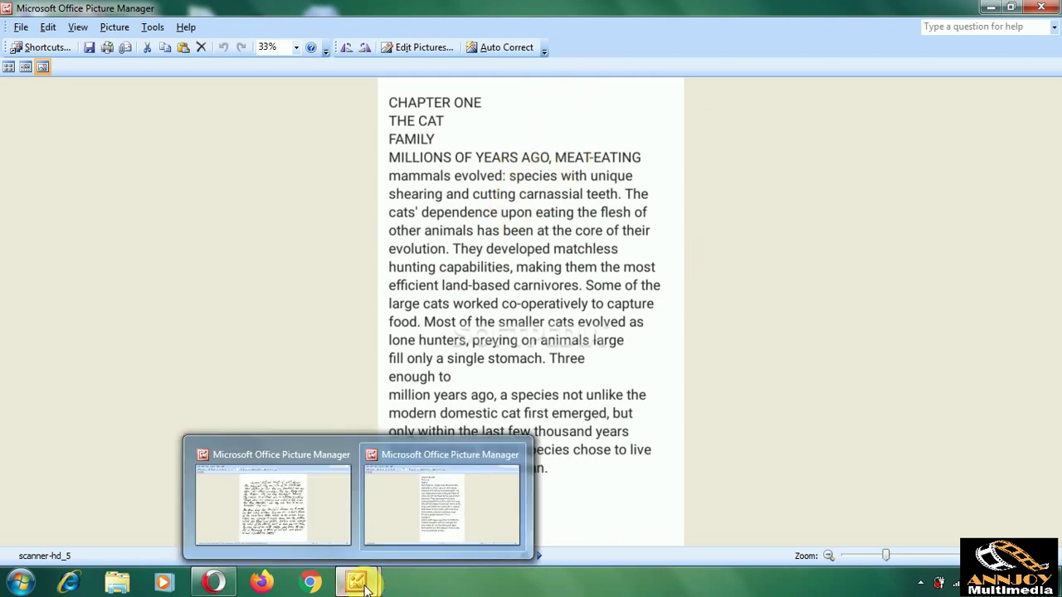
click(332, 510)
mouse_move(484, 395)
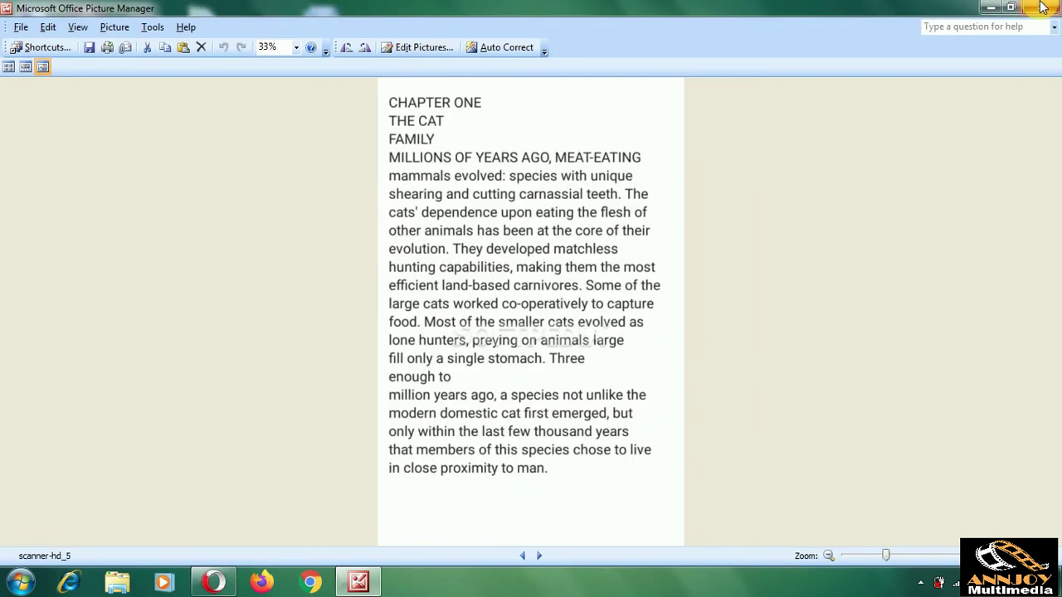
click(1043, 7)
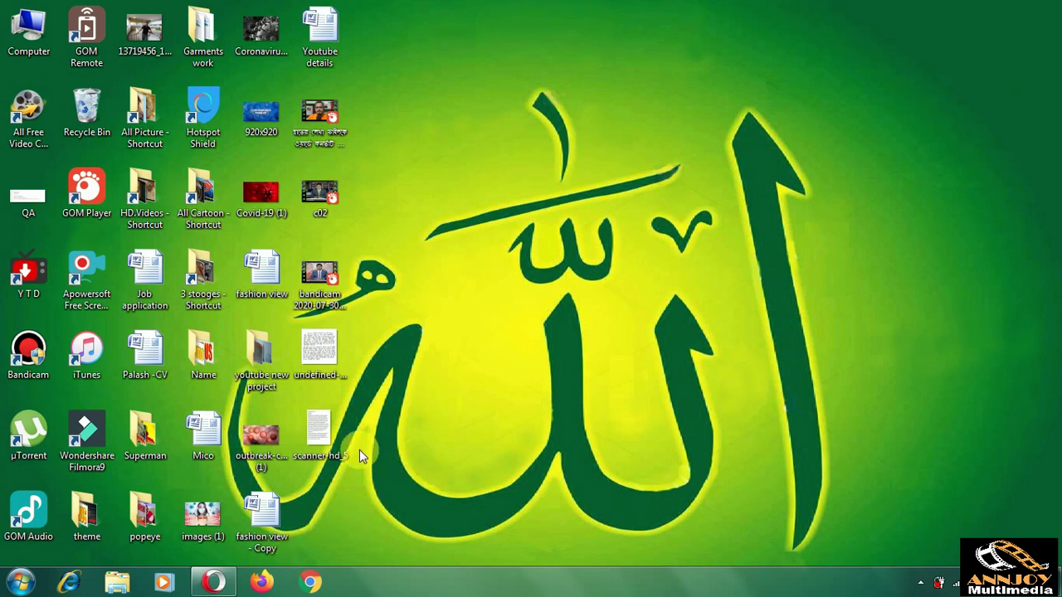
Return to the Gmail browser window and open Google Drive from the Google apps list
click(216, 582)
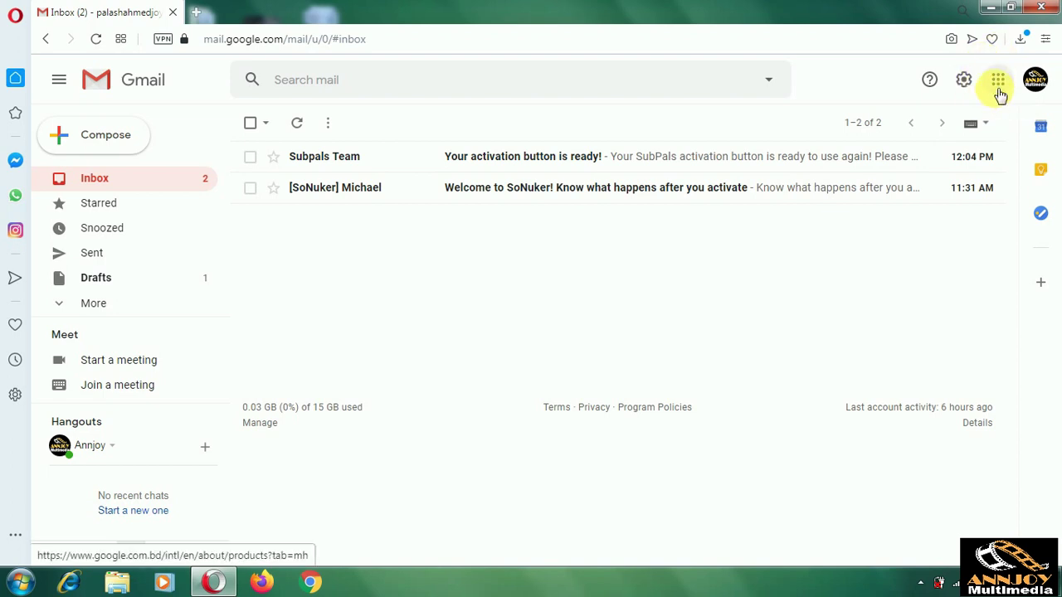
click(998, 81)
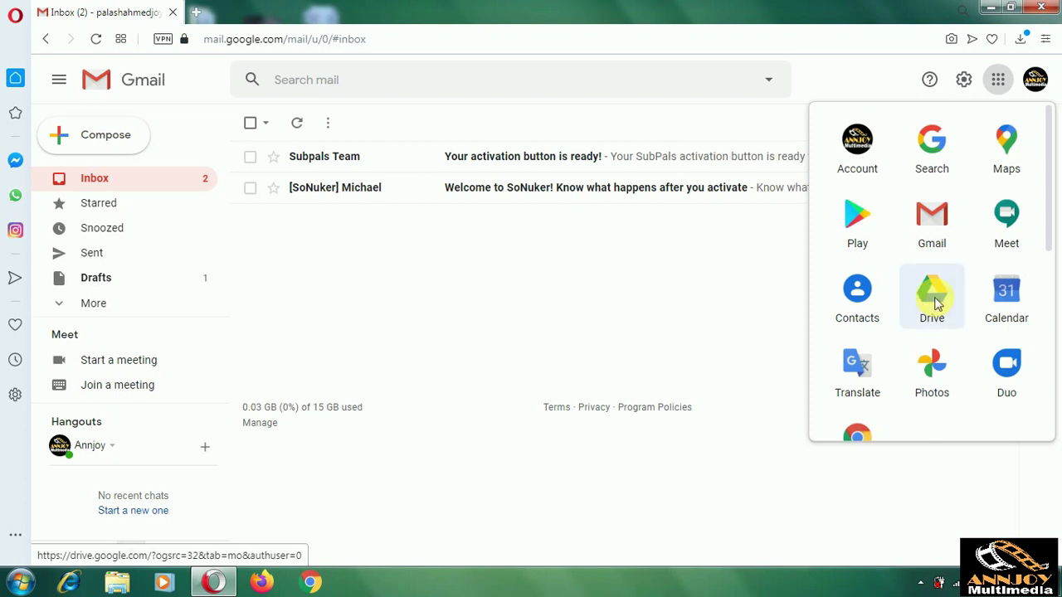
click(937, 303)
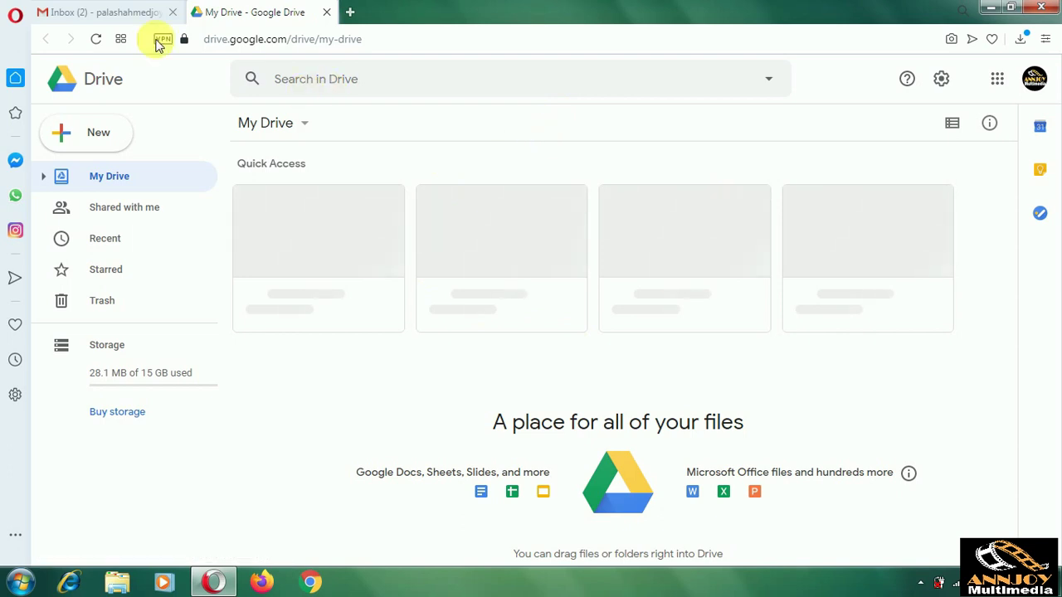
Start a file upload from the New menu in My Drive
click(100, 137)
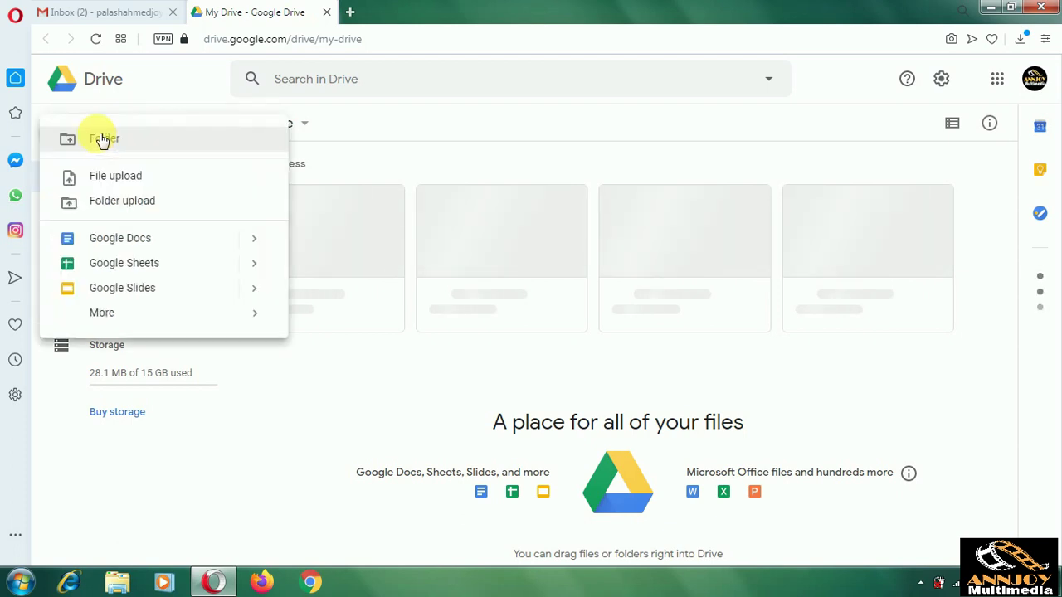
click(120, 184)
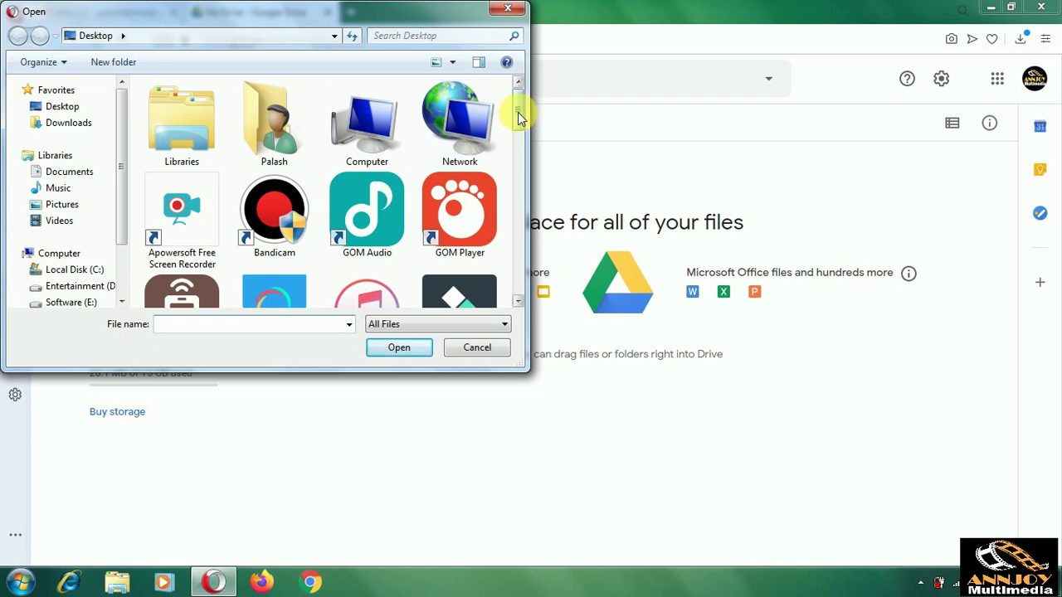
Upload the handwritten-letter JPG from the Desktop folder into My Drive
drag(517, 120, 498, 265)
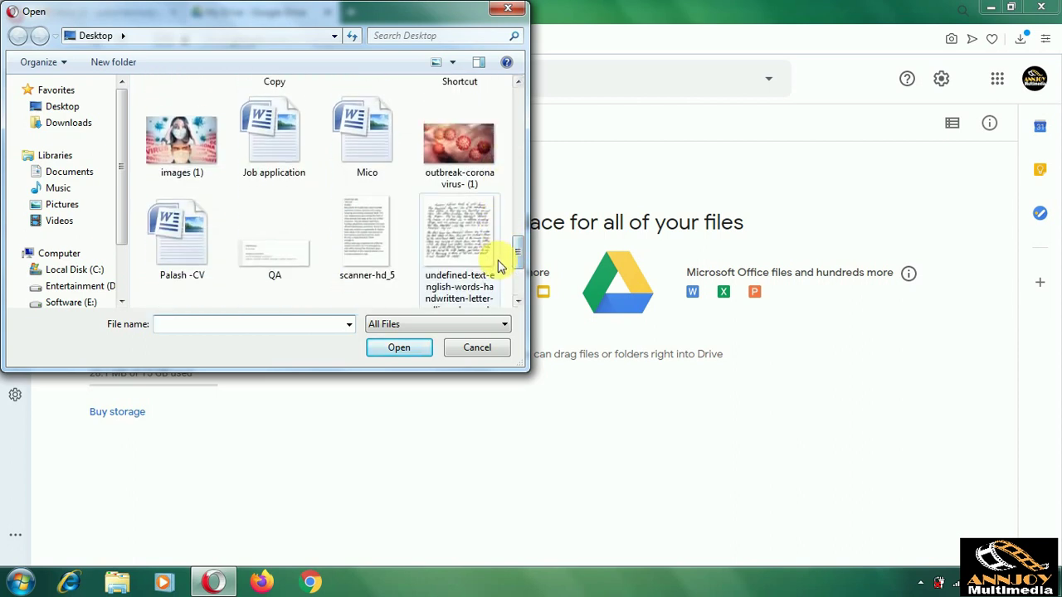
click(448, 267)
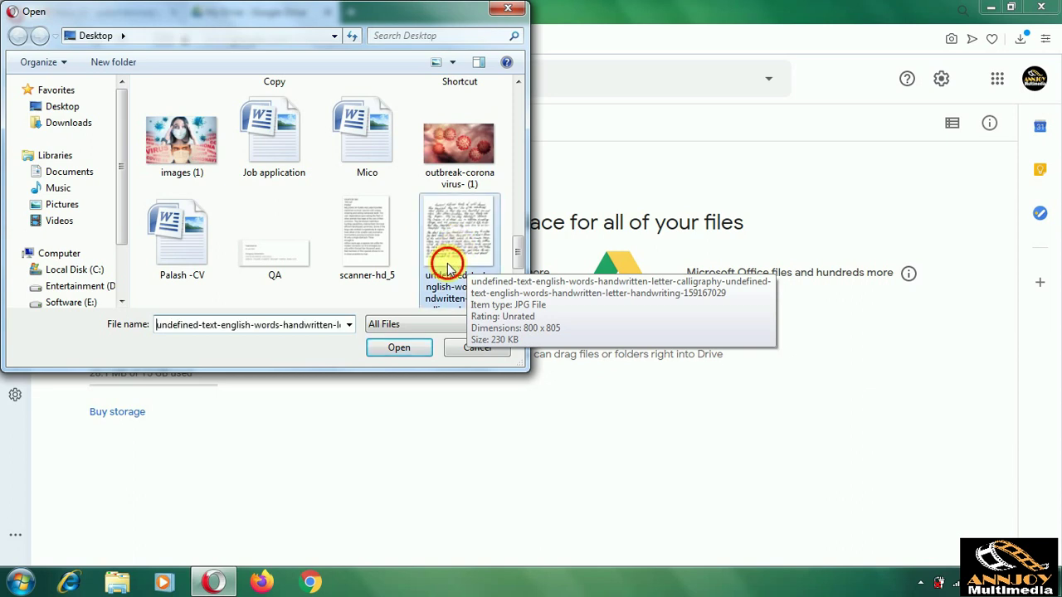
click(402, 348)
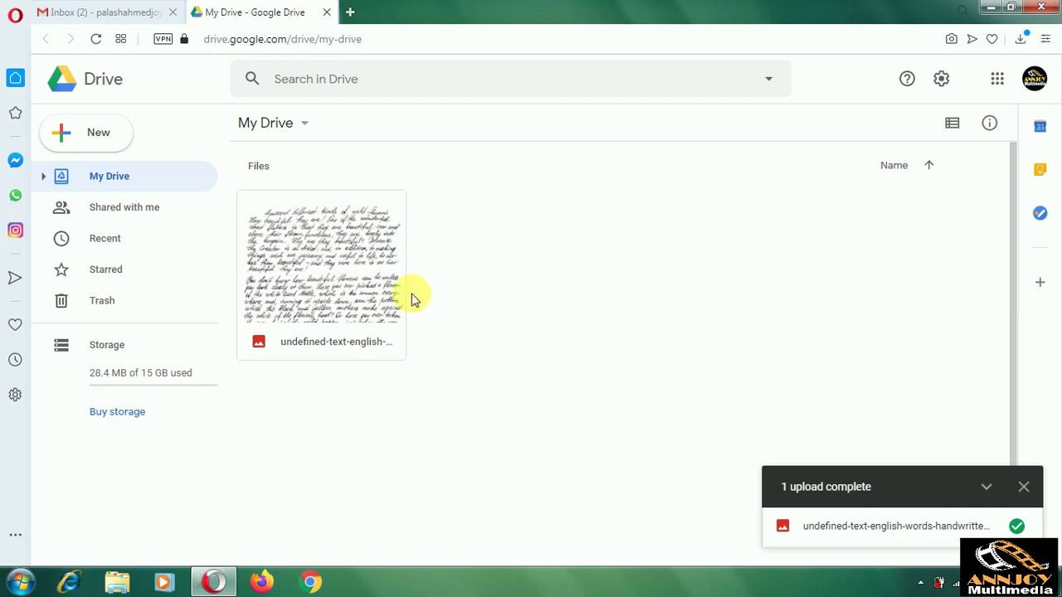
Show the Open with options for the uploaded handwritten-letter image
right_click(336, 275)
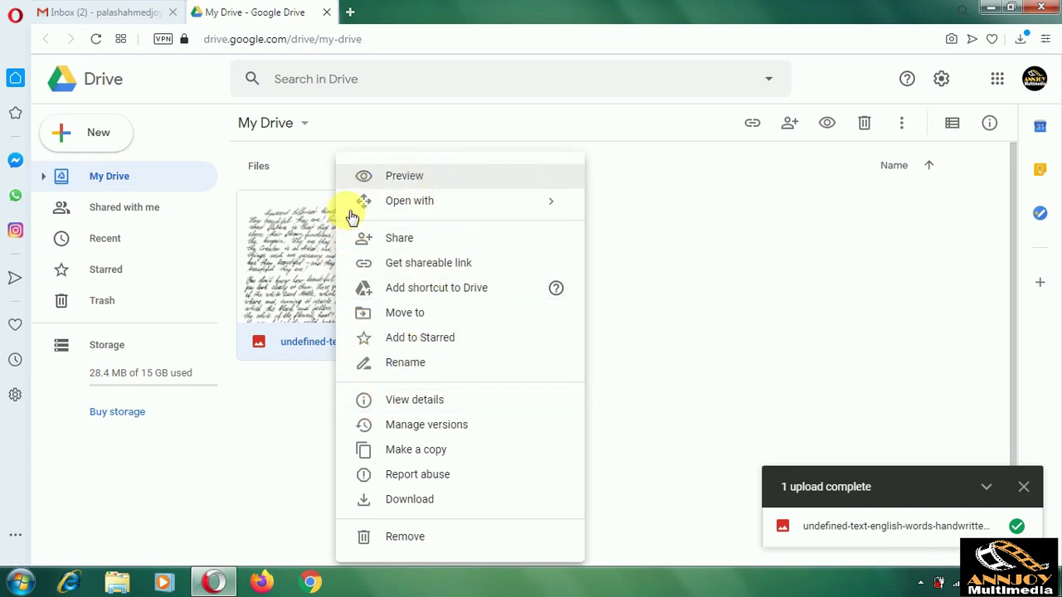
mouse_move(459, 218)
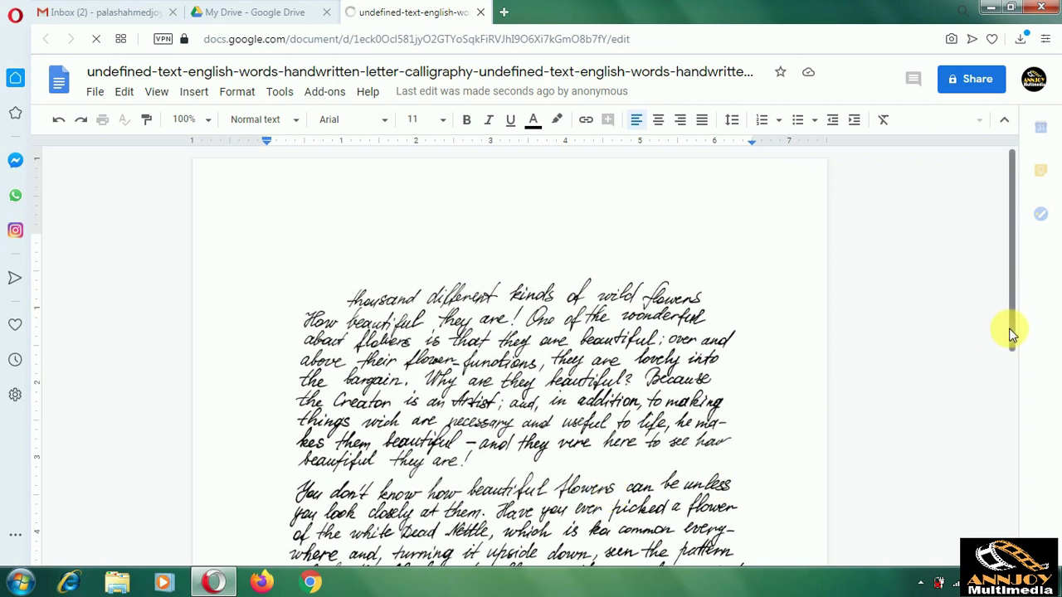
scroll(1010, 356, down, 1)
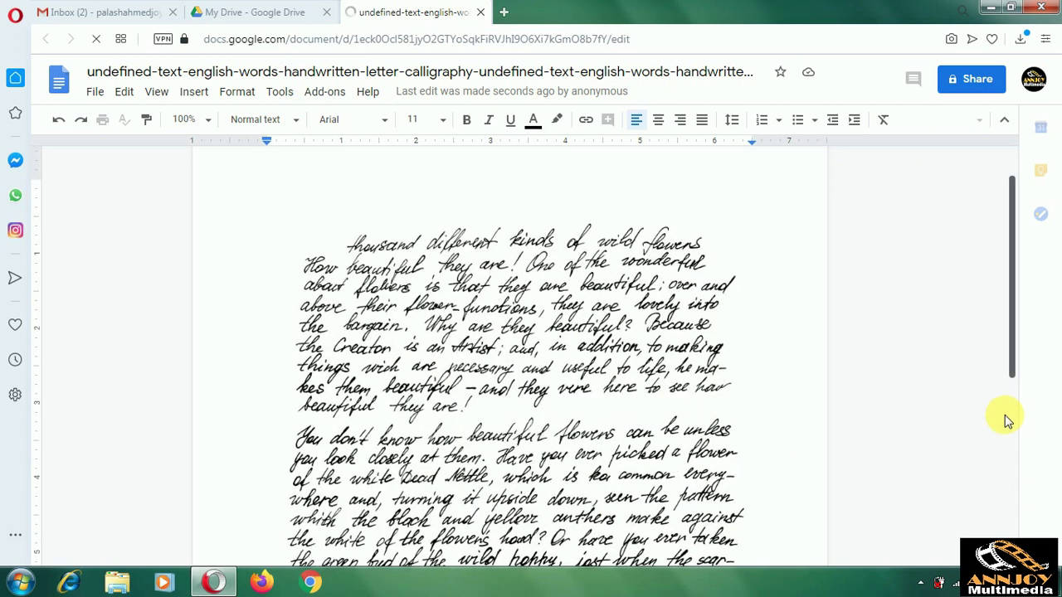
scroll(1008, 423, down, 2)
scroll(1011, 452, down, 2)
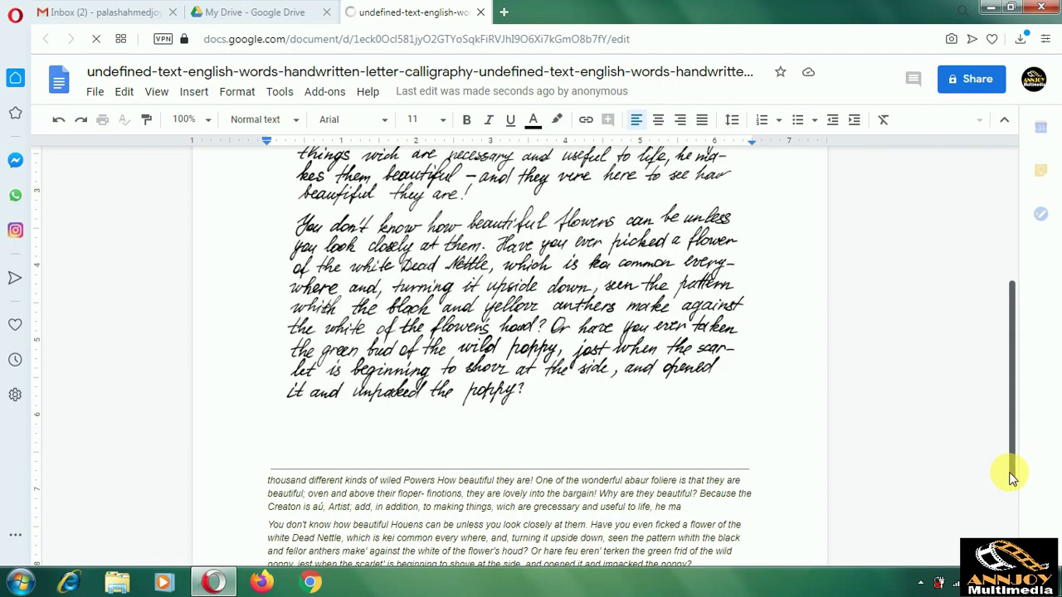
scroll(1010, 481, down, 2)
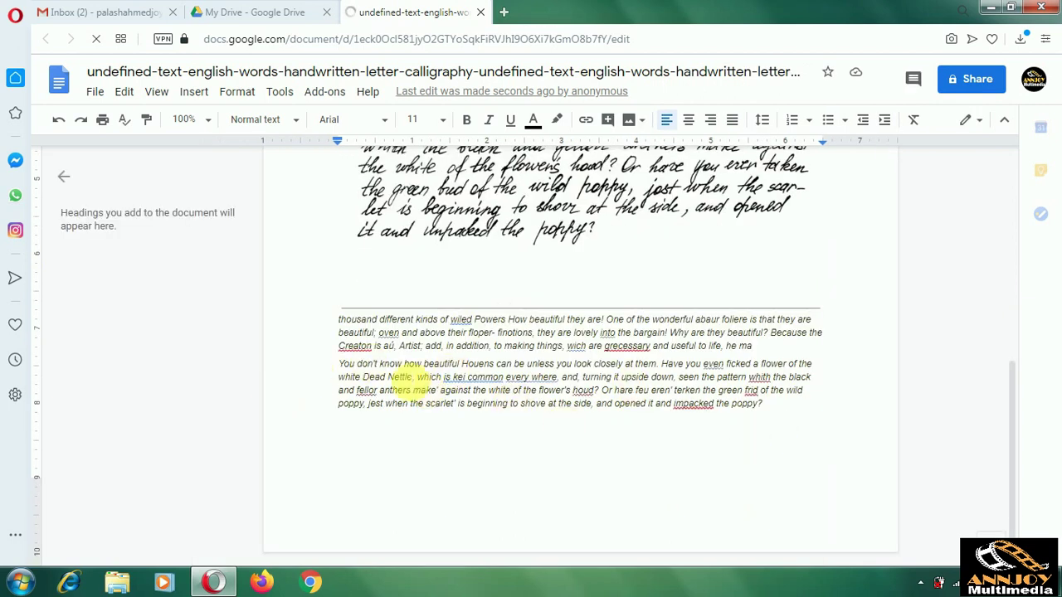
click(341, 290)
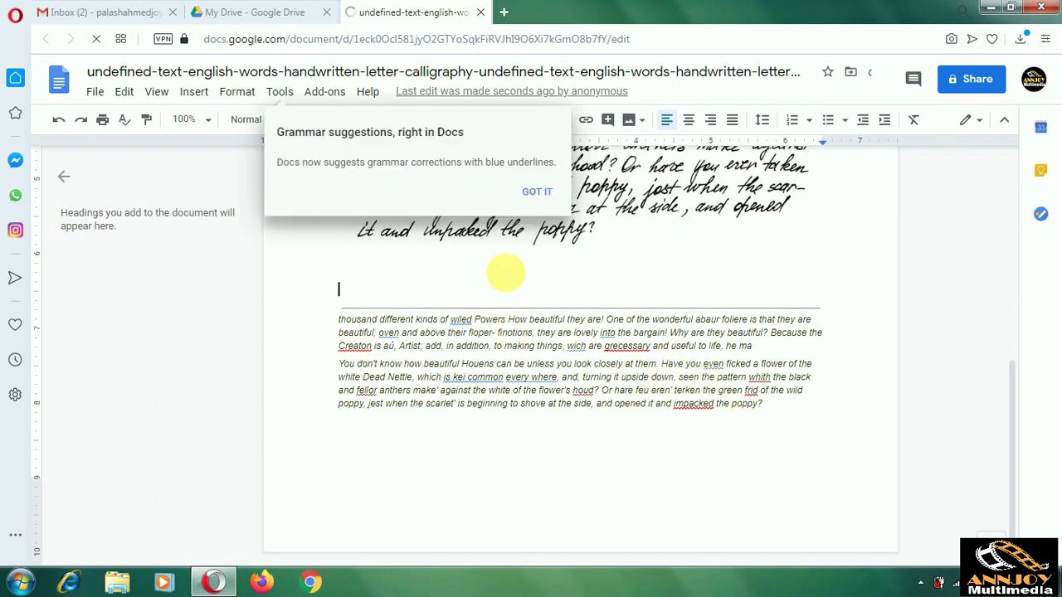
click(538, 192)
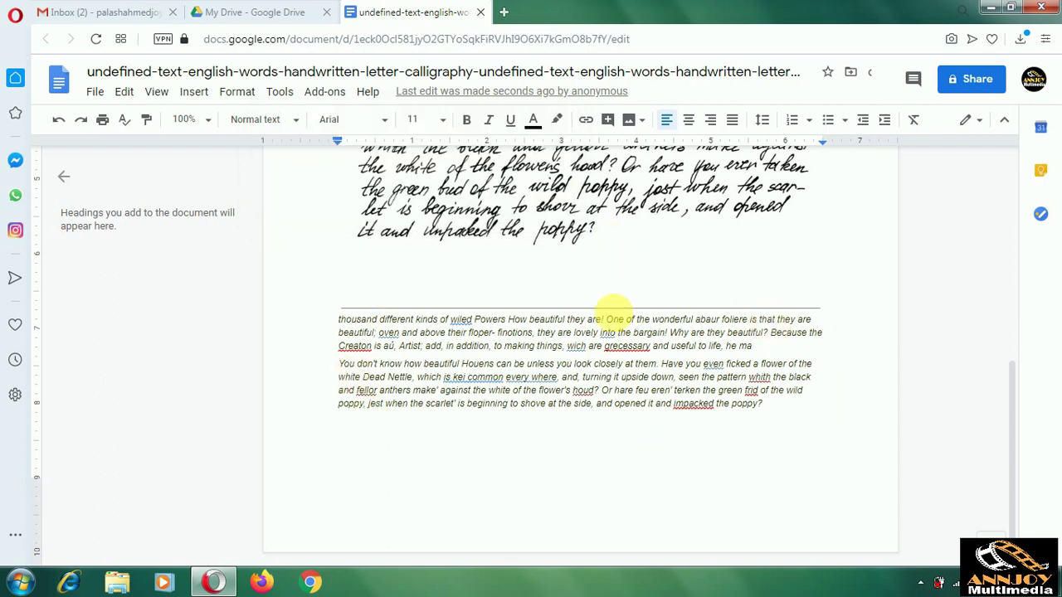
drag(1019, 424, 842, 244)
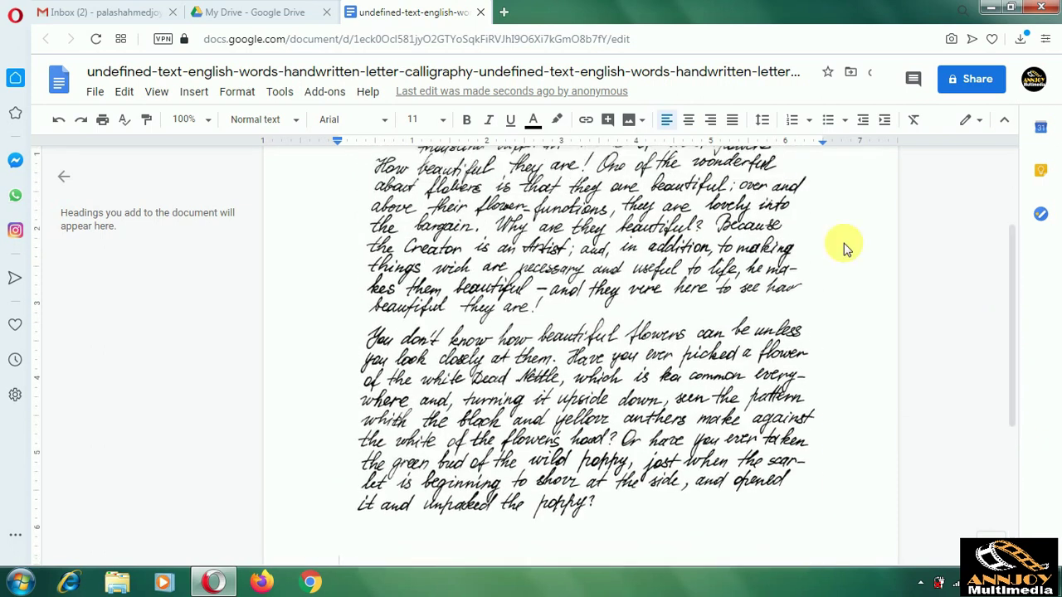
click(594, 291)
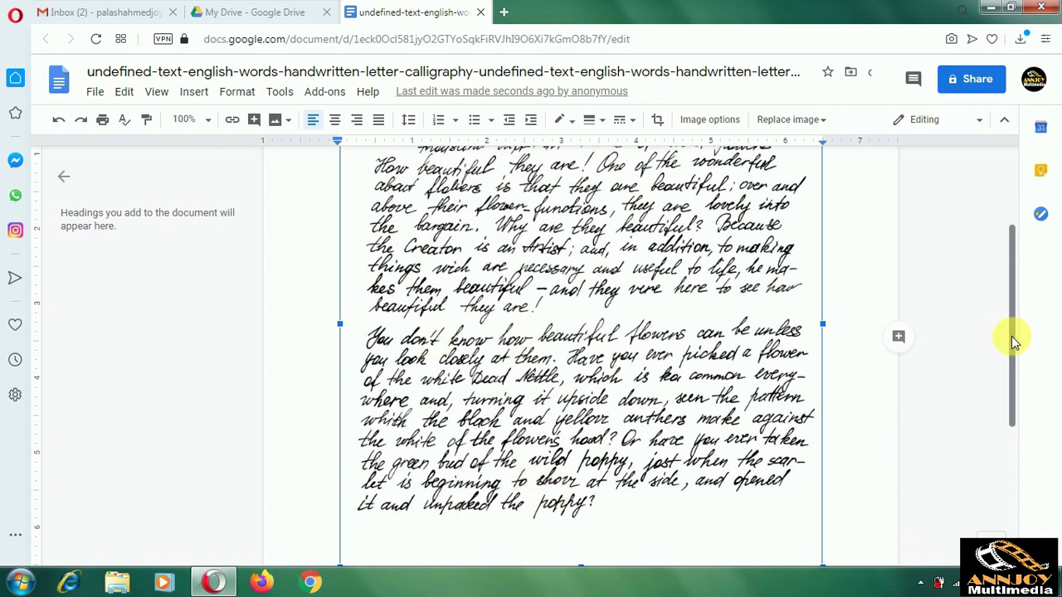
drag(1012, 336, 1012, 478)
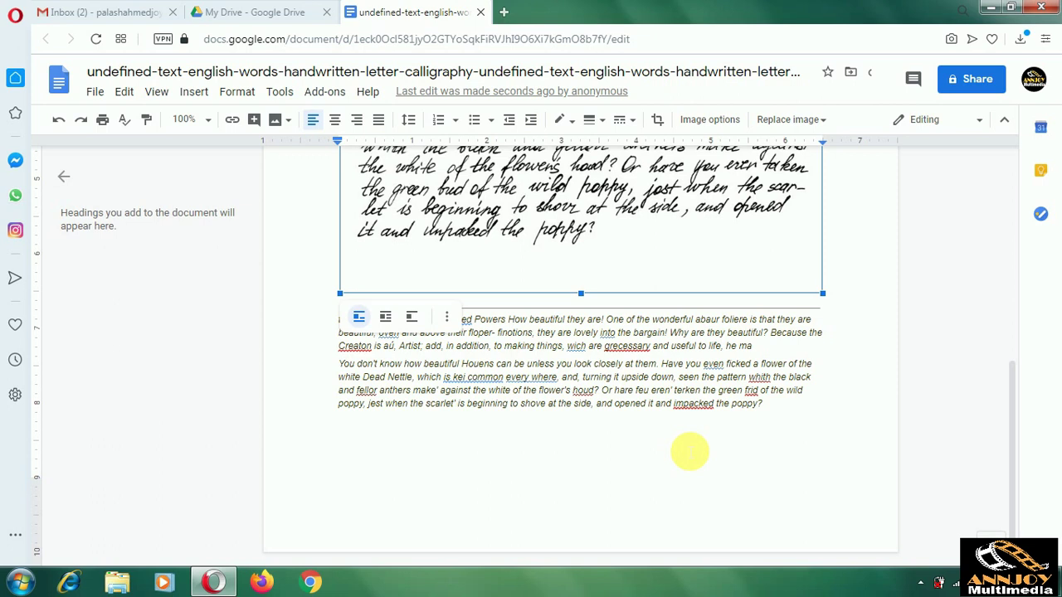
click(682, 403)
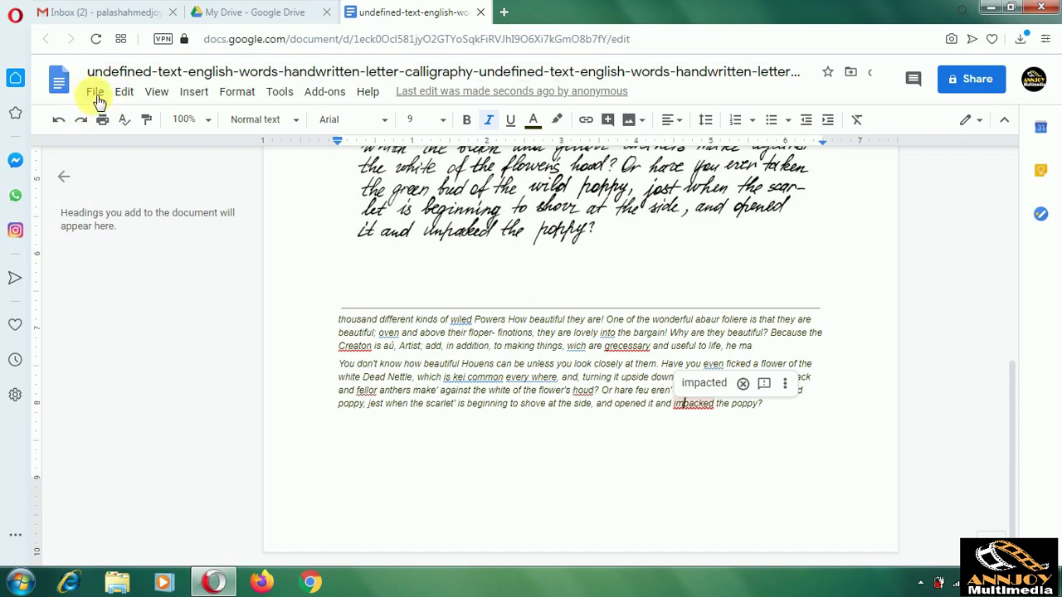
click(96, 93)
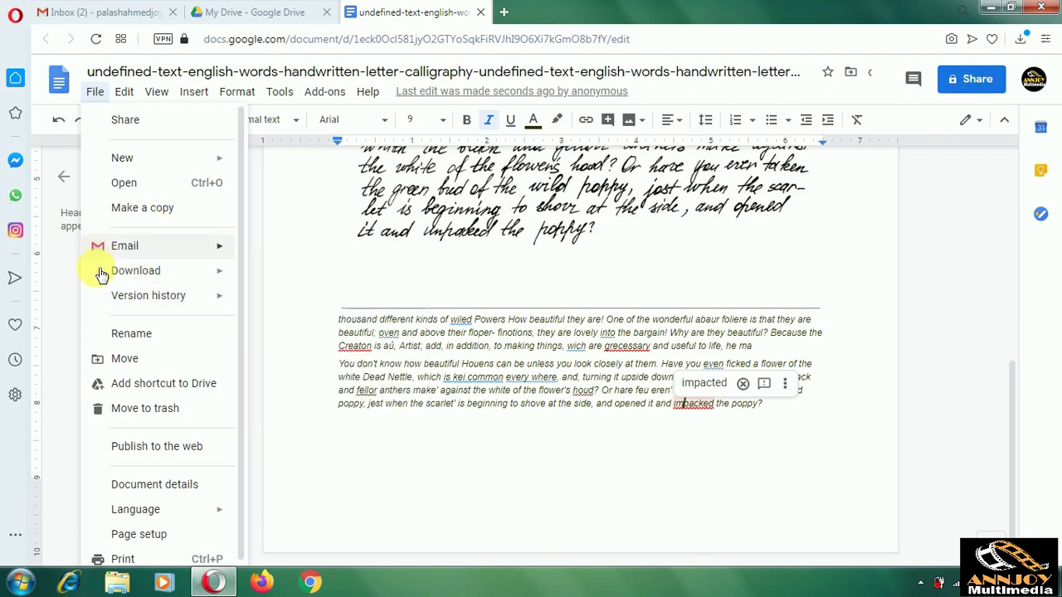
Download the document as a Microsoft Word (.docx) file, then minimize the browser
mouse_move(149, 277)
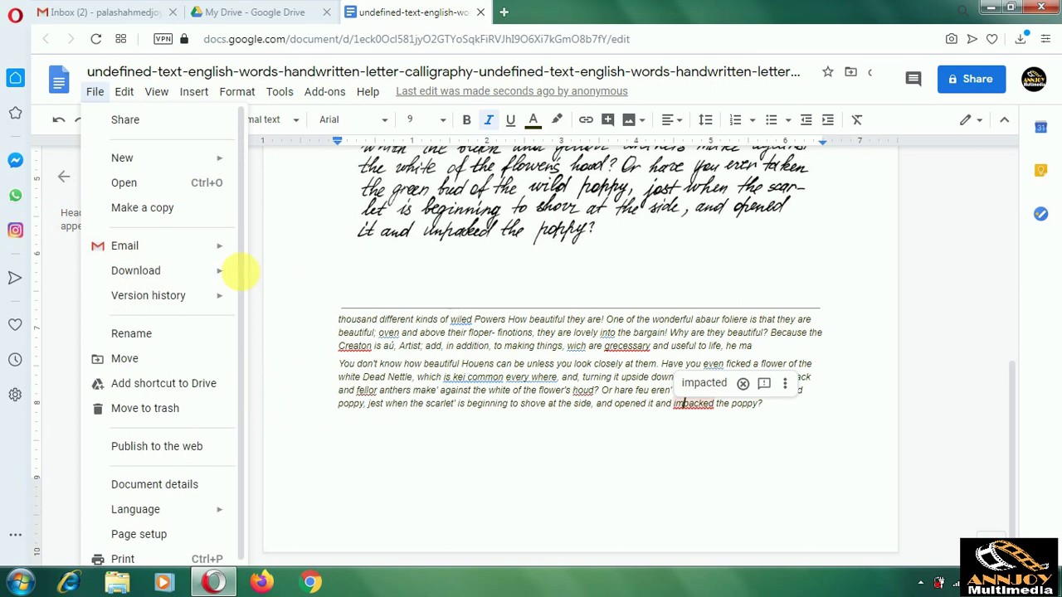
mouse_move(199, 275)
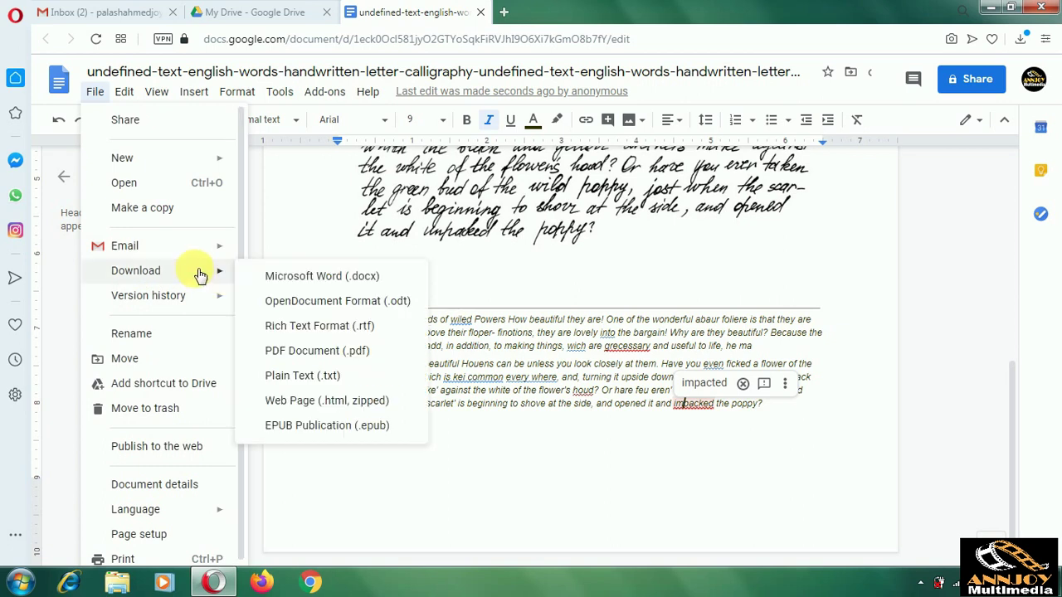
click(289, 282)
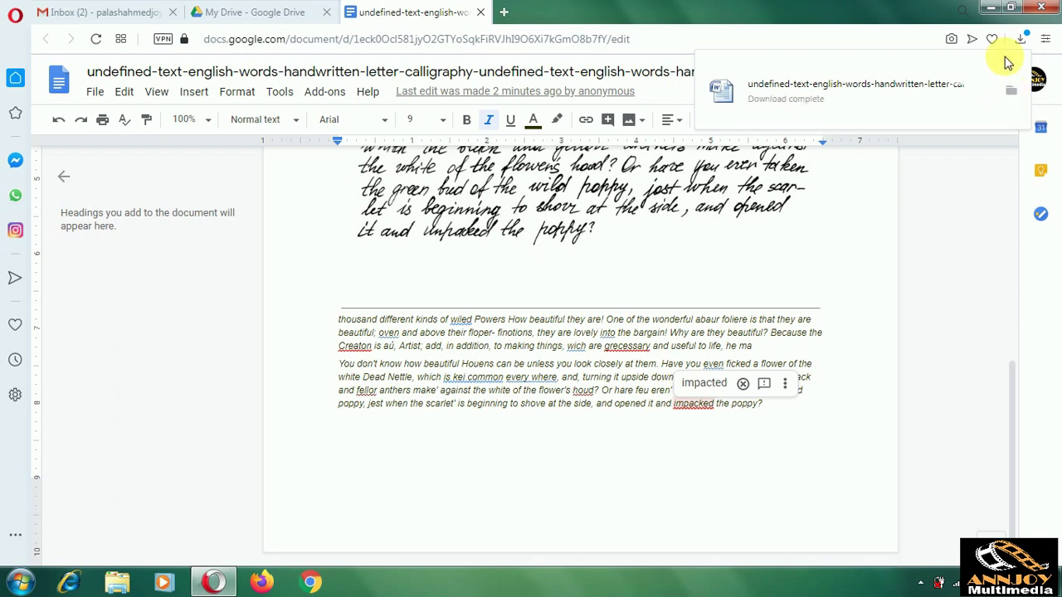
click(990, 8)
click(991, 8)
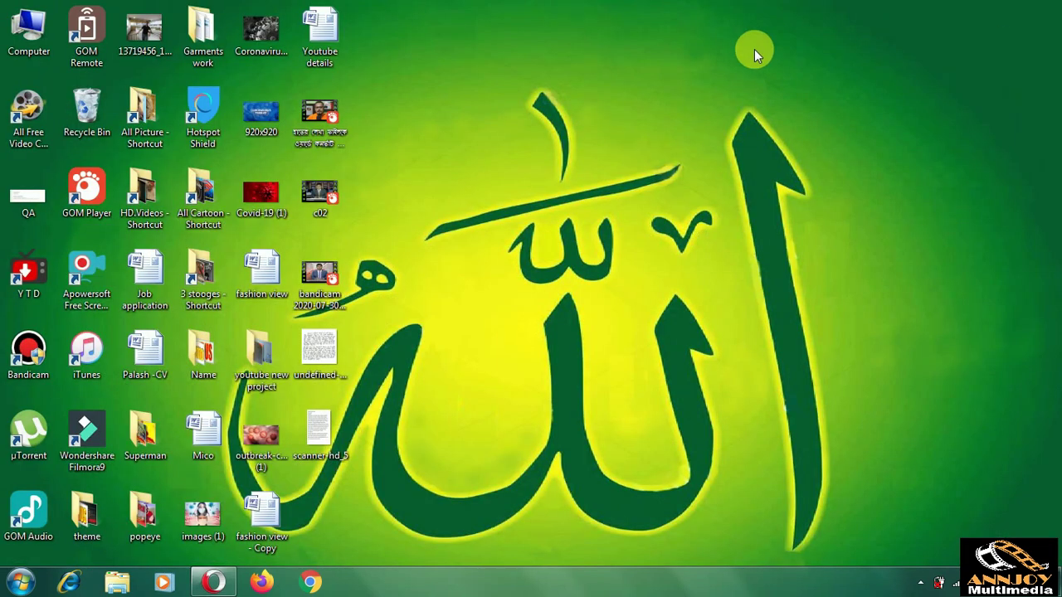
Open the downloaded .docx letter from the Downloads folder under Computer
double_click(37, 51)
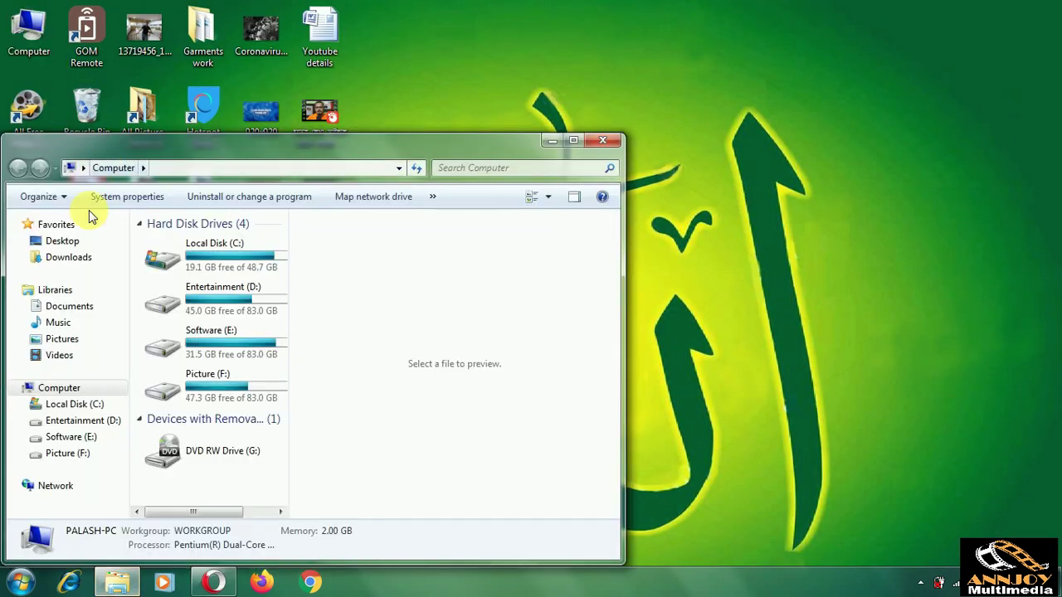
click(83, 260)
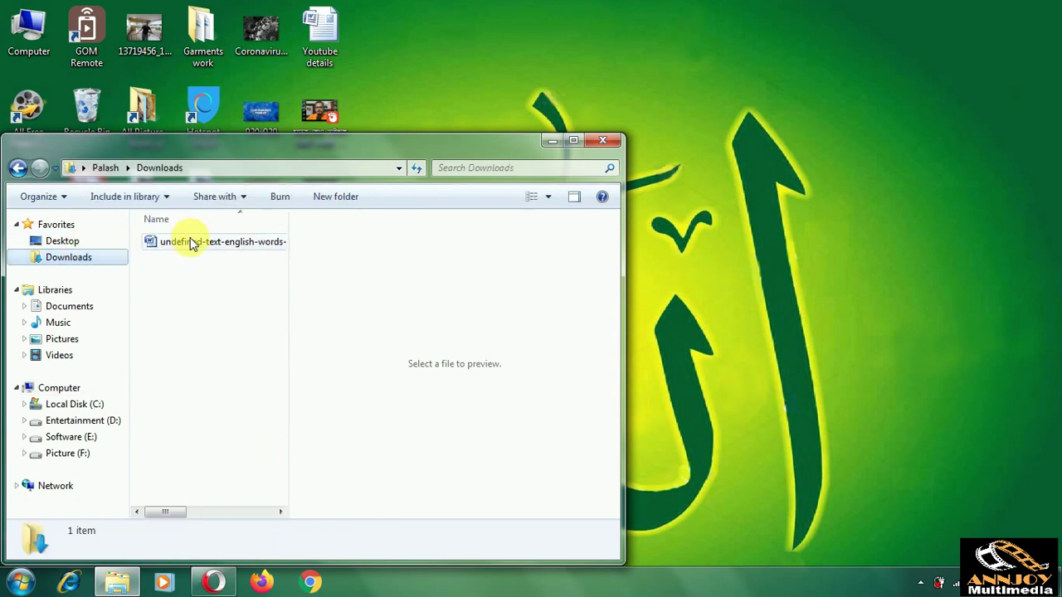
double_click(191, 243)
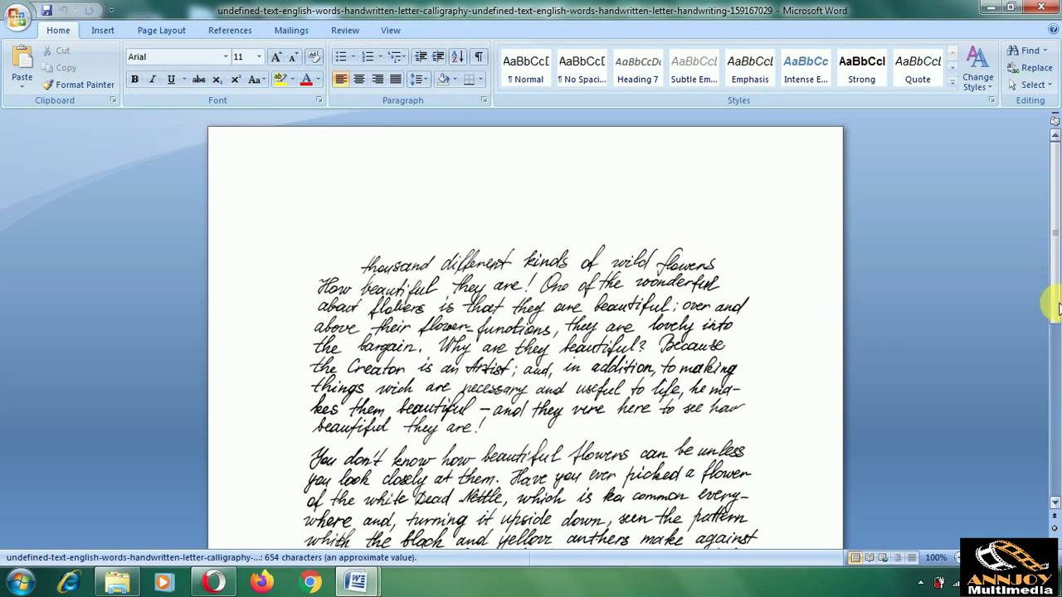
Scroll through the Word document, select the handwritten letter picture and remove it
drag(1046, 307, 1056, 423)
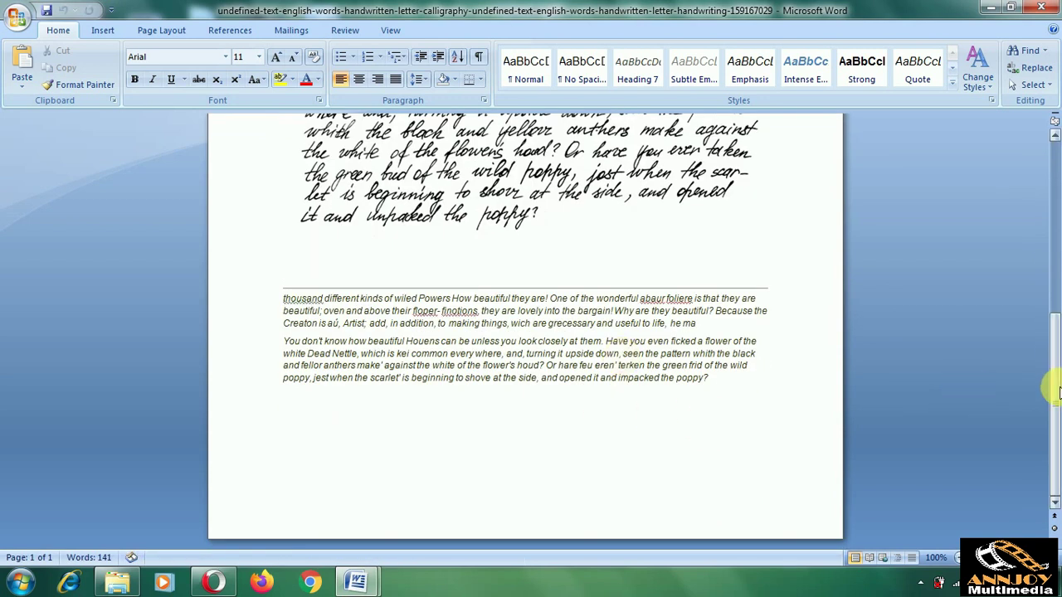
drag(1049, 386, 1050, 212)
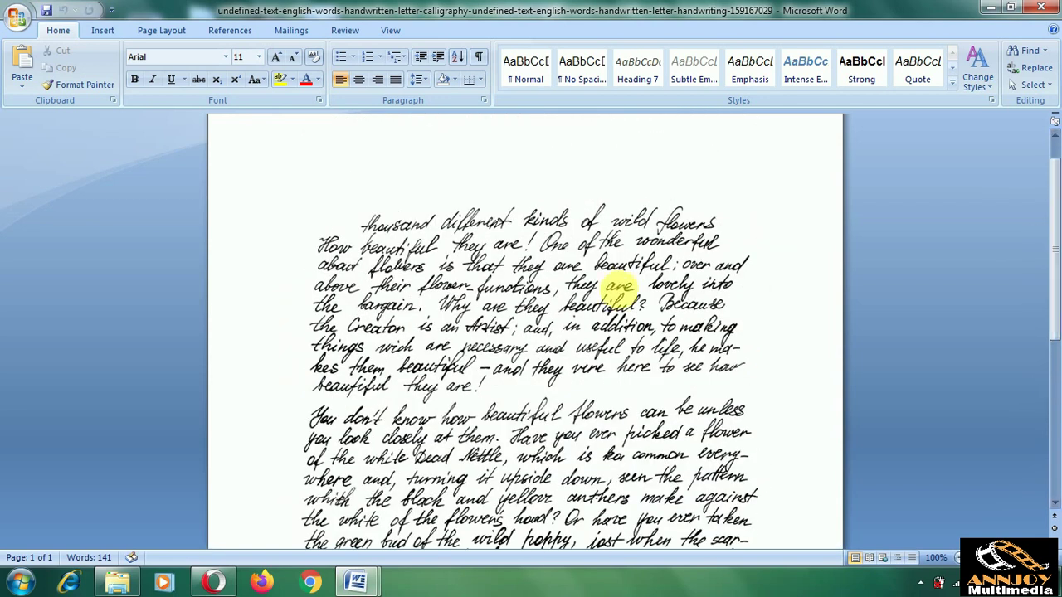
click(579, 307)
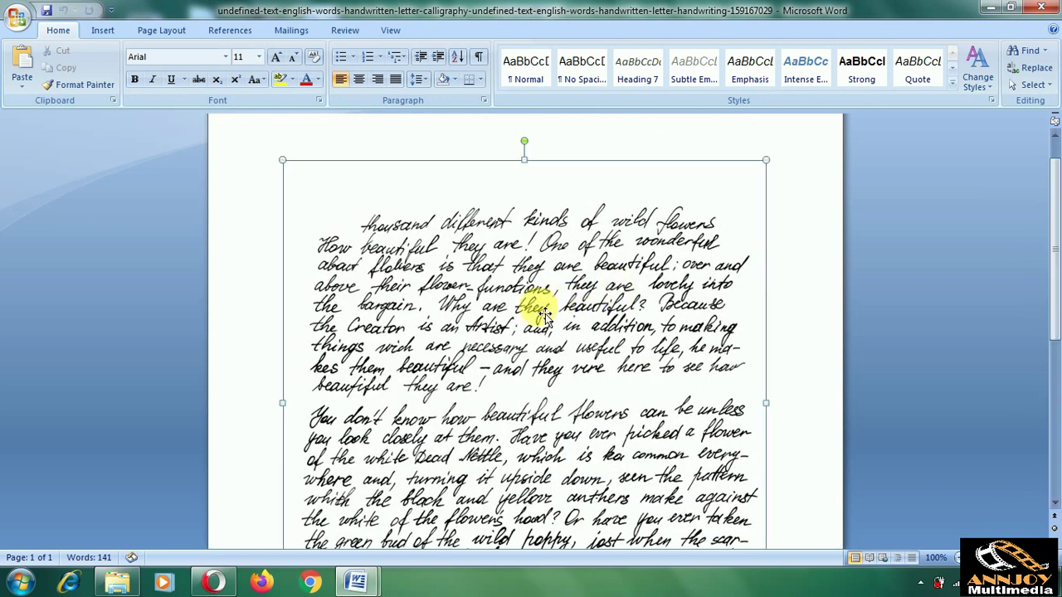
double_click(544, 315)
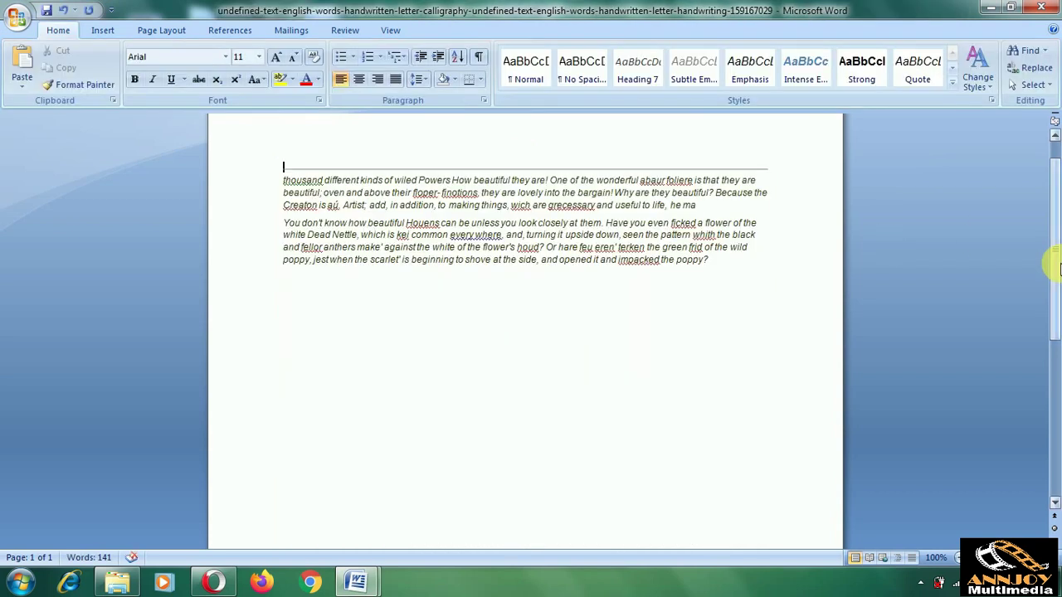
scroll(1058, 270, up, 1)
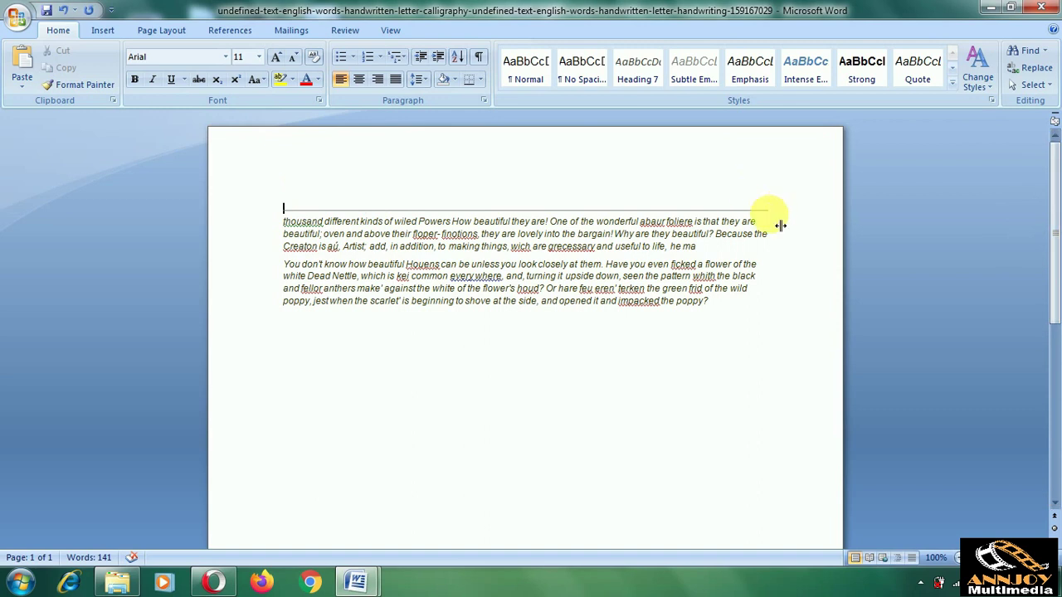
Select both converted paragraphs and grow their font step by step to 16 pt
drag(710, 302, 284, 223)
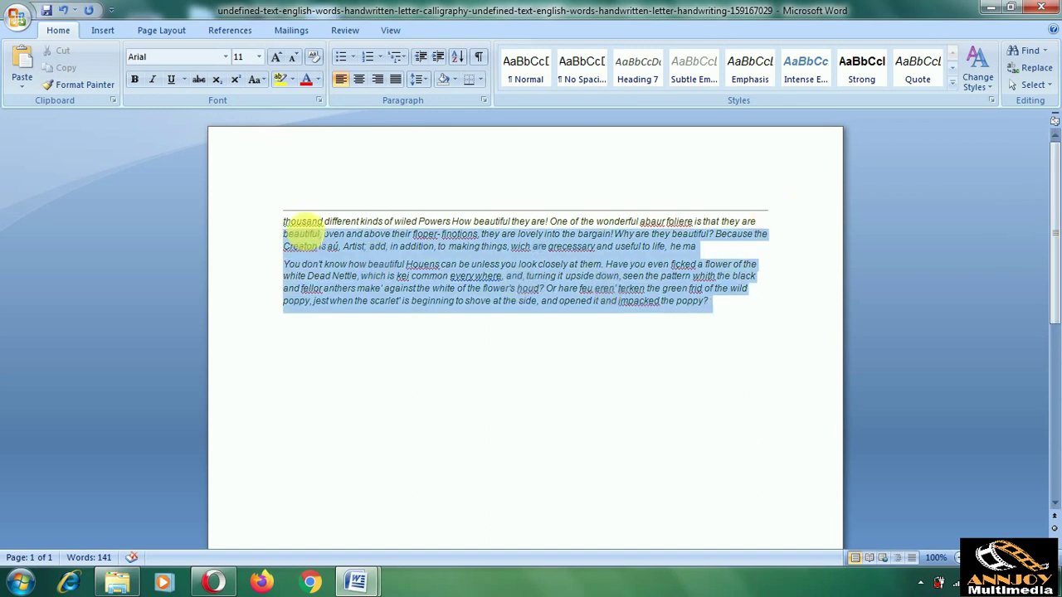
click(277, 60)
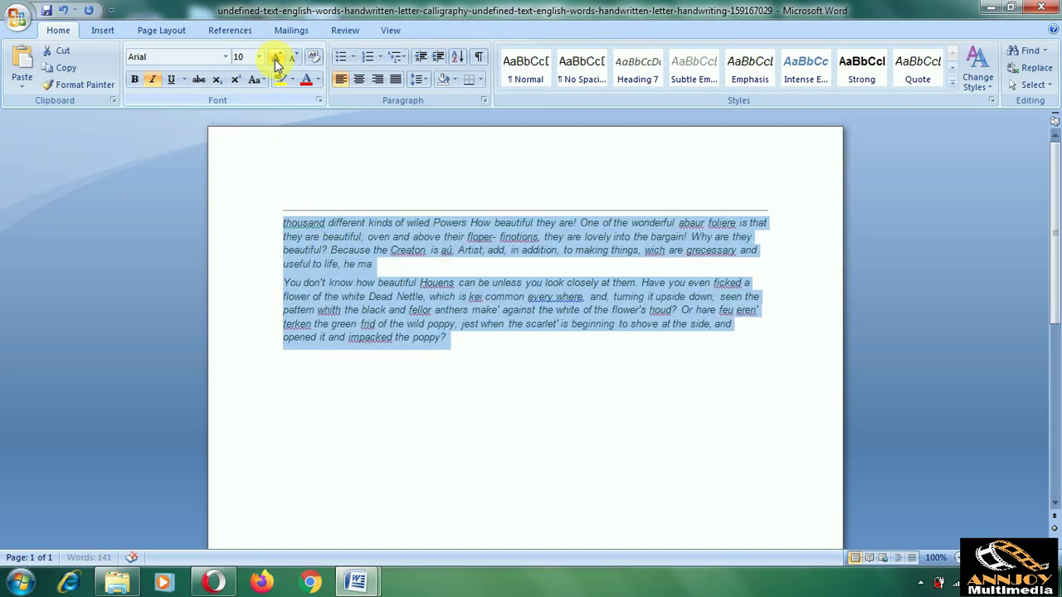
click(277, 59)
click(277, 60)
click(277, 63)
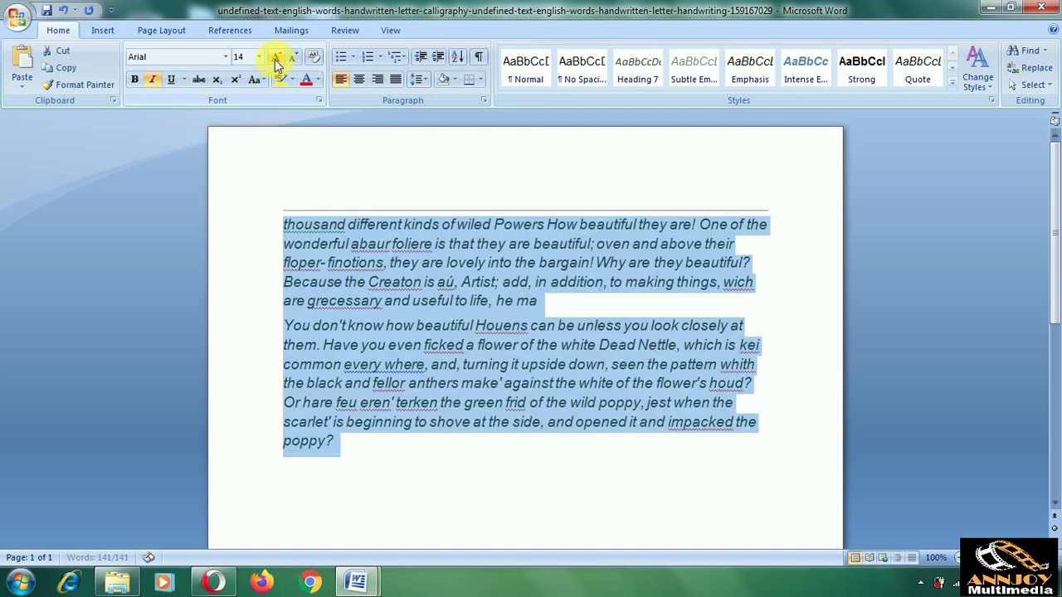
click(277, 63)
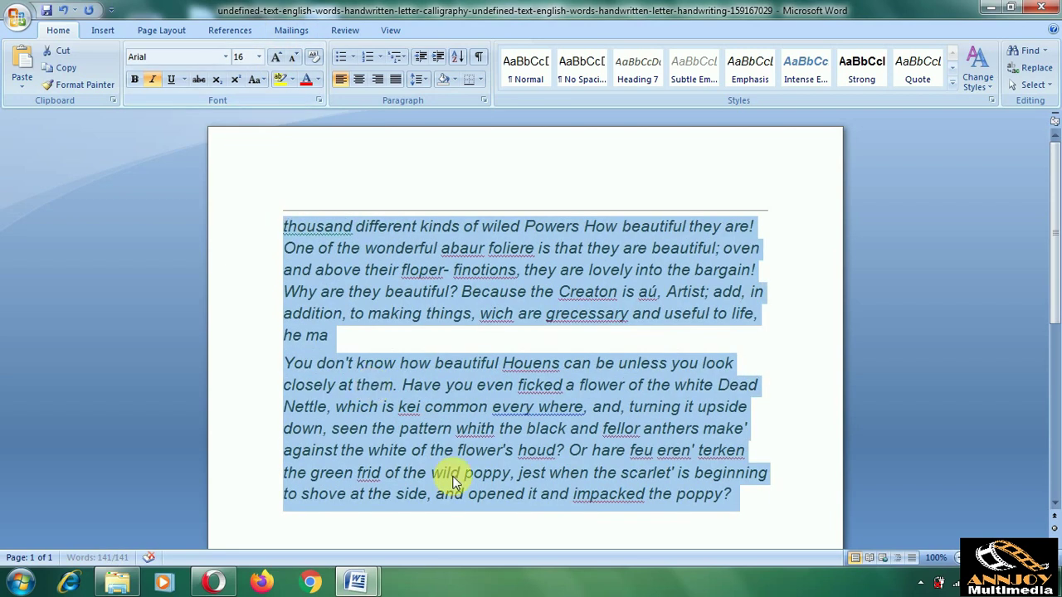
click(495, 532)
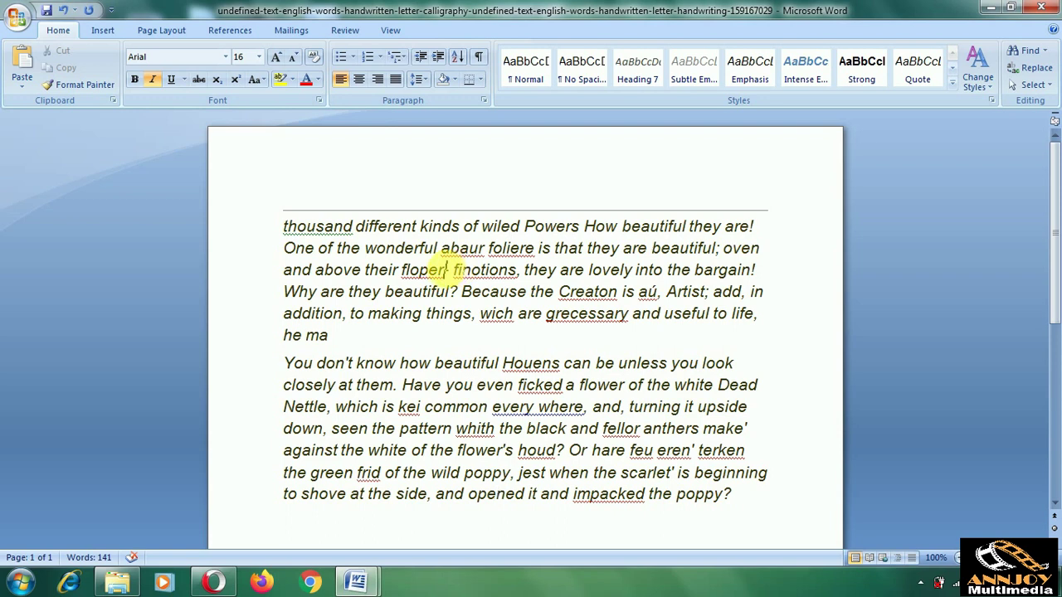
Replace 'floper' with the suggestion 'flopper', then save and close the document
drag(447, 270, 426, 269)
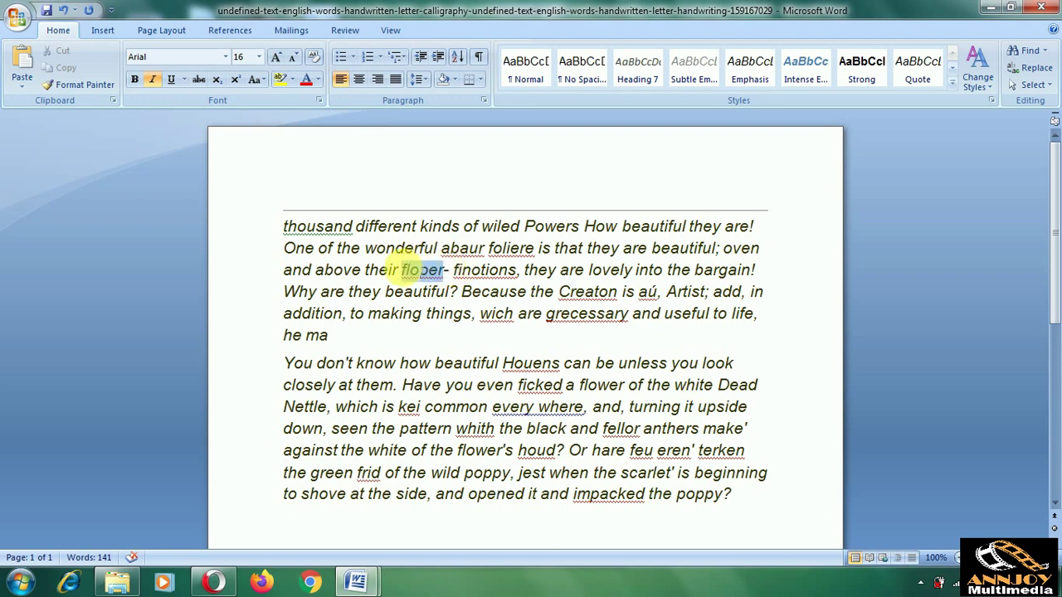
right_click(402, 267)
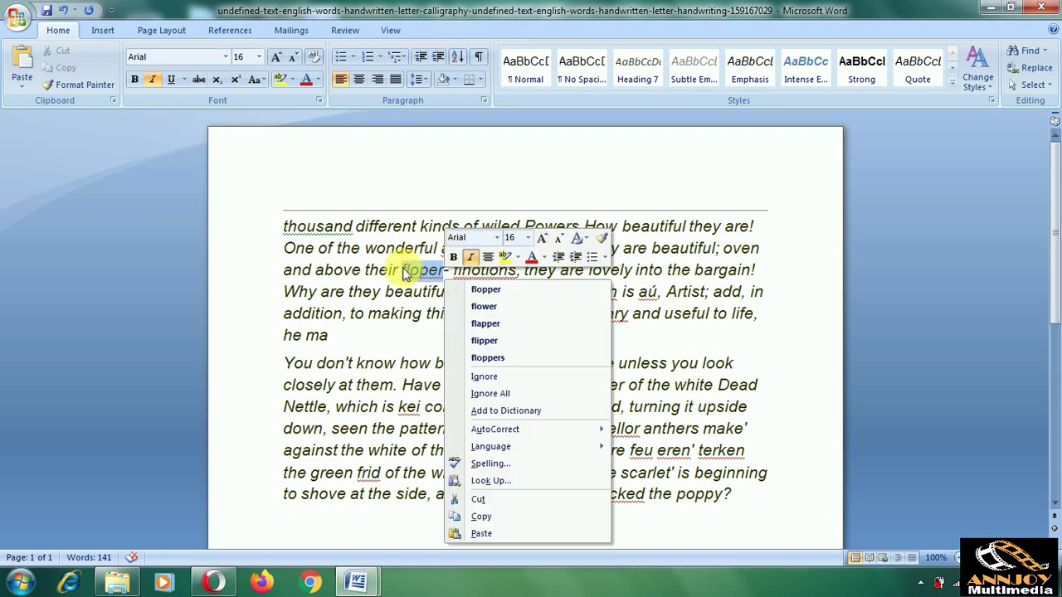
click(486, 290)
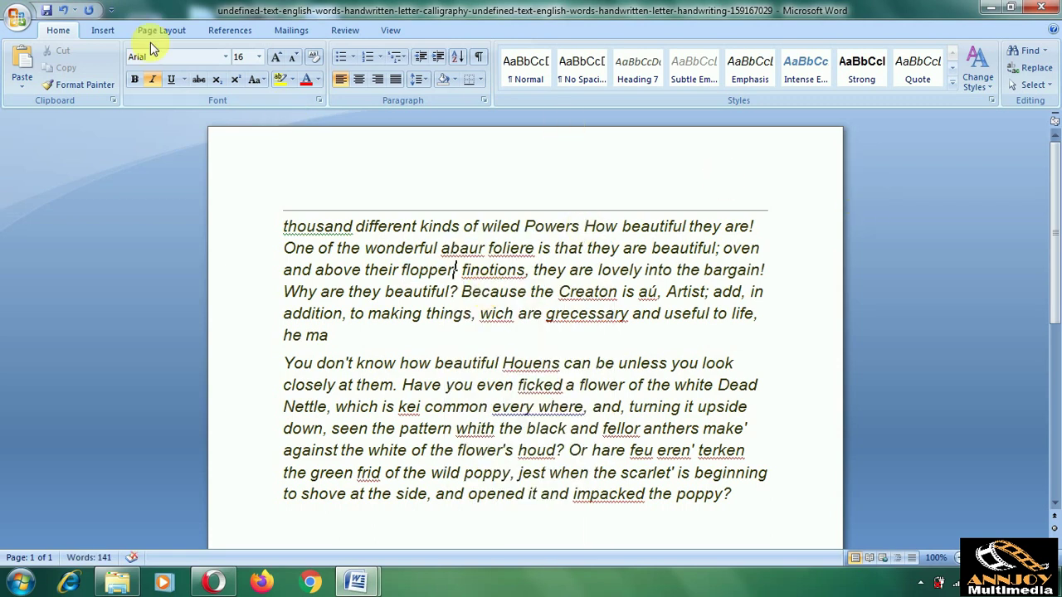
click(45, 12)
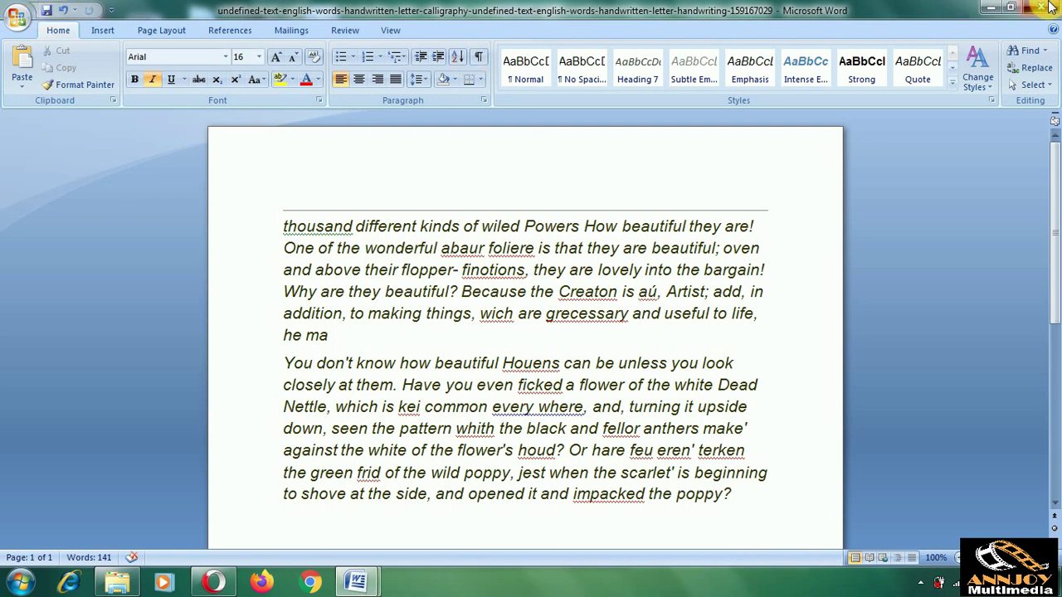
click(1050, 7)
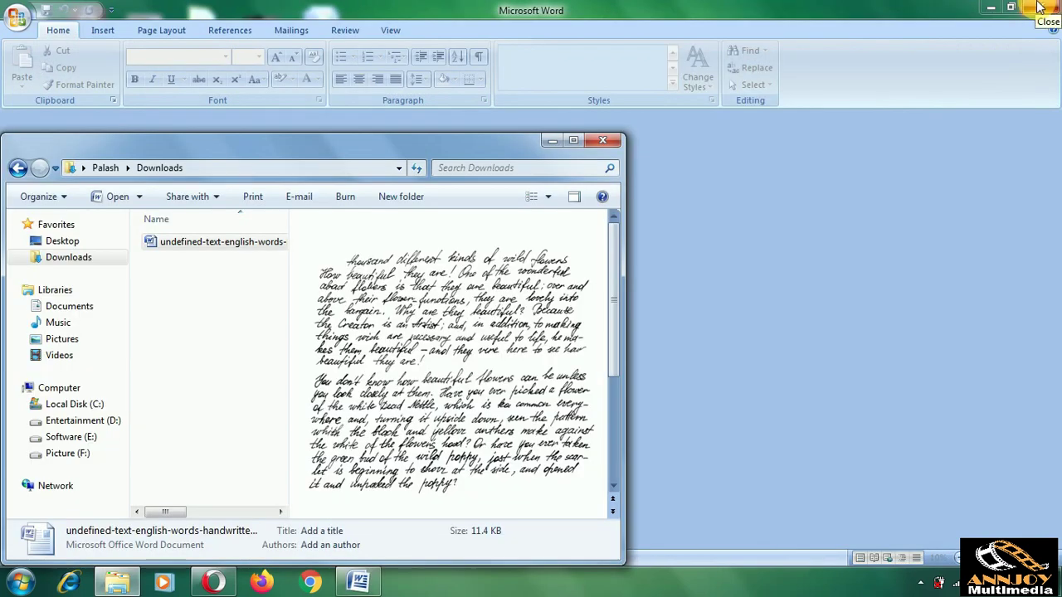
Close the Downloads folder window and quit Word, leaving the desktop visible
click(610, 142)
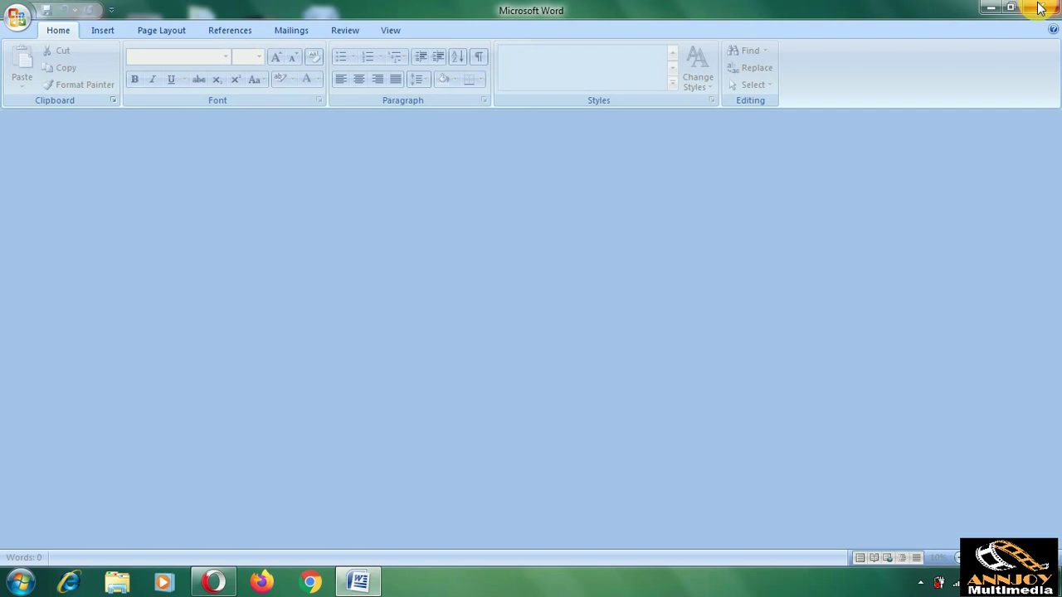
click(1040, 8)
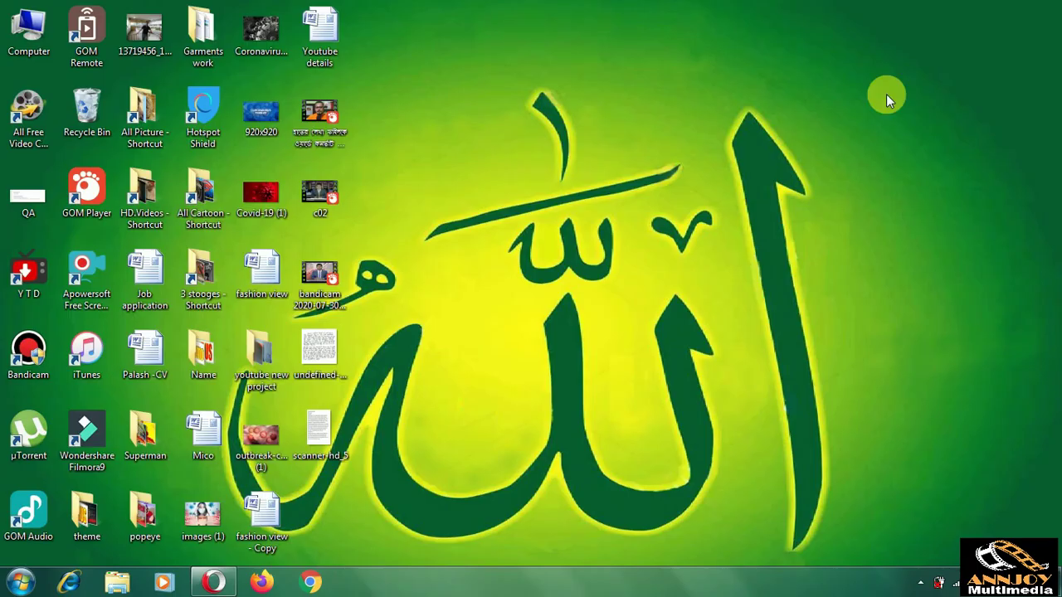